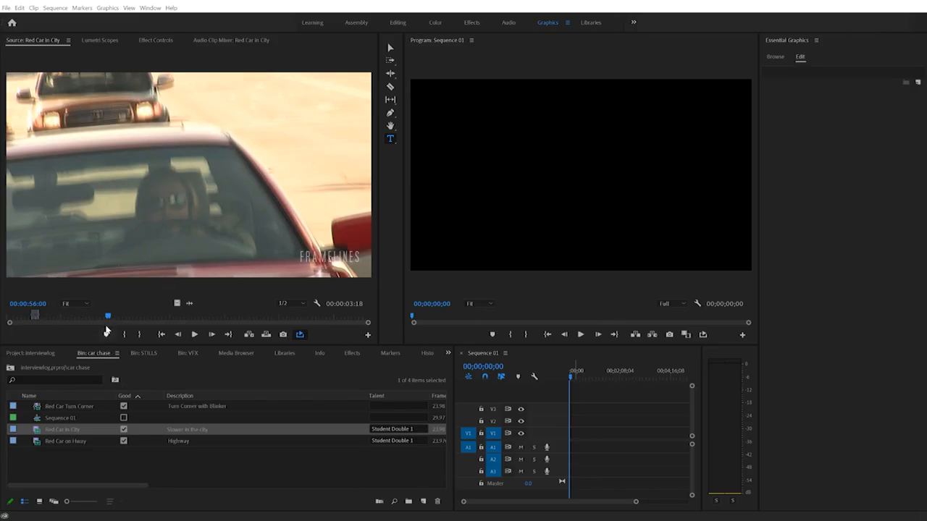
Add a marker to the Red Car in City source clip at 00:01:01:01 and stretch it to about 00:00:15:22 long
left_click_drag(108, 316, 119, 321)
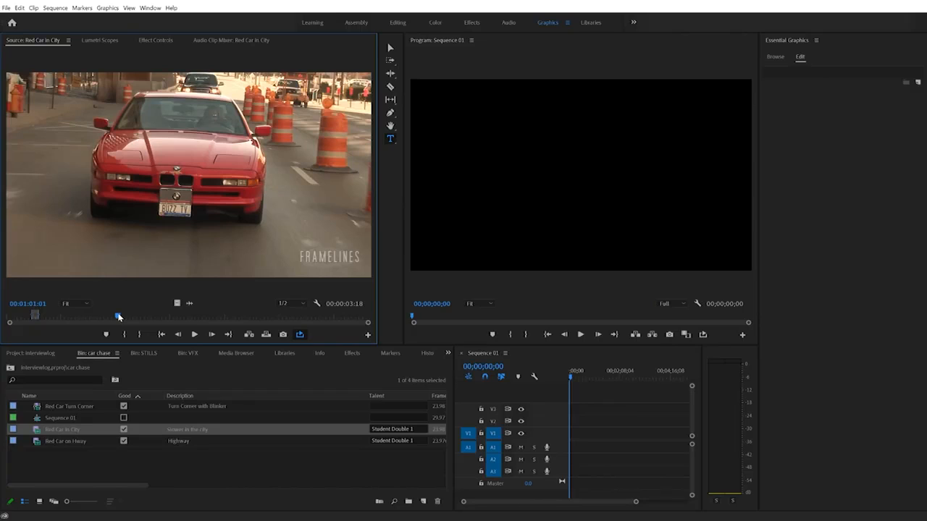
key("m")
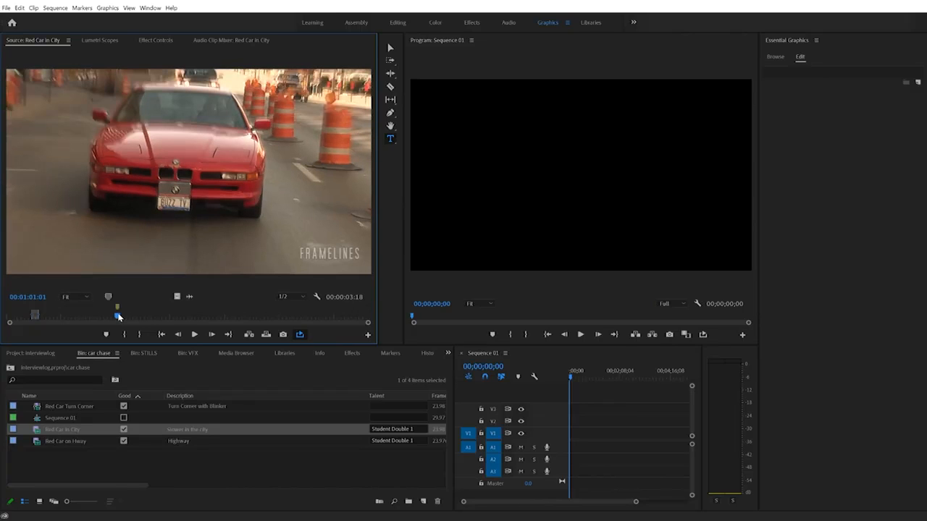
left_click(118, 311)
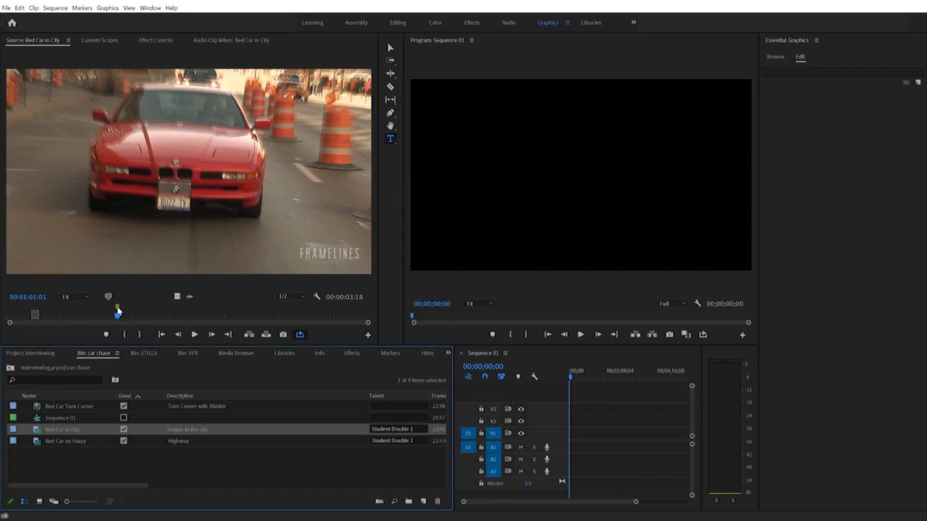
left_click(120, 309)
mouse_move(120, 310)
left_mouse_down()
mouse_move(185, 312)
mouse_move(141, 318)
mouse_move(147, 313)
left_mouse_up()
left_click(147, 313)
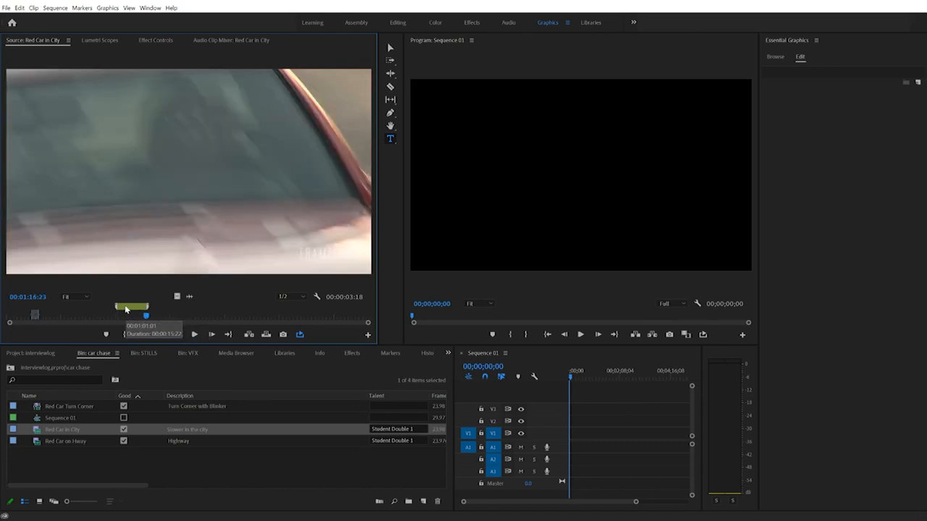
Name the source clip's marker "Construction", add the comment "Car drives past construction work." and colour it orange
double_click(128, 304)
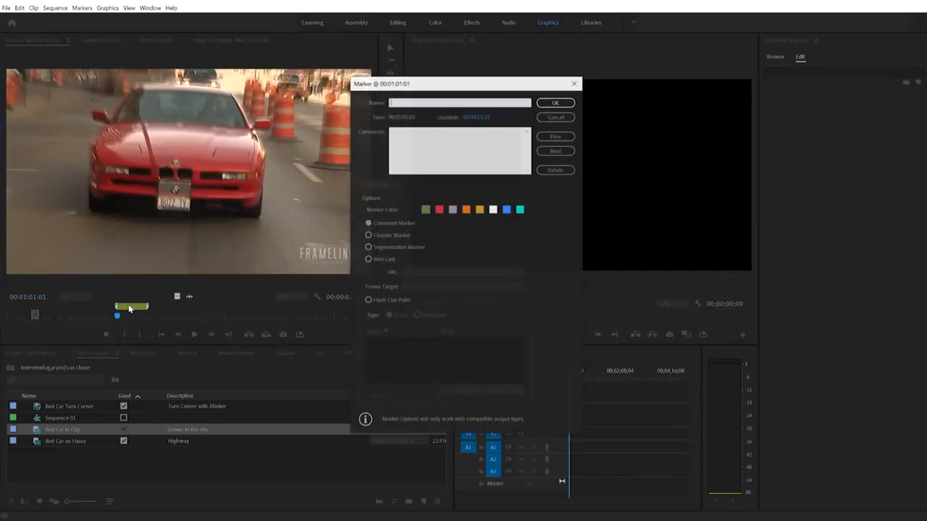
type("Construction")
left_click(445, 155)
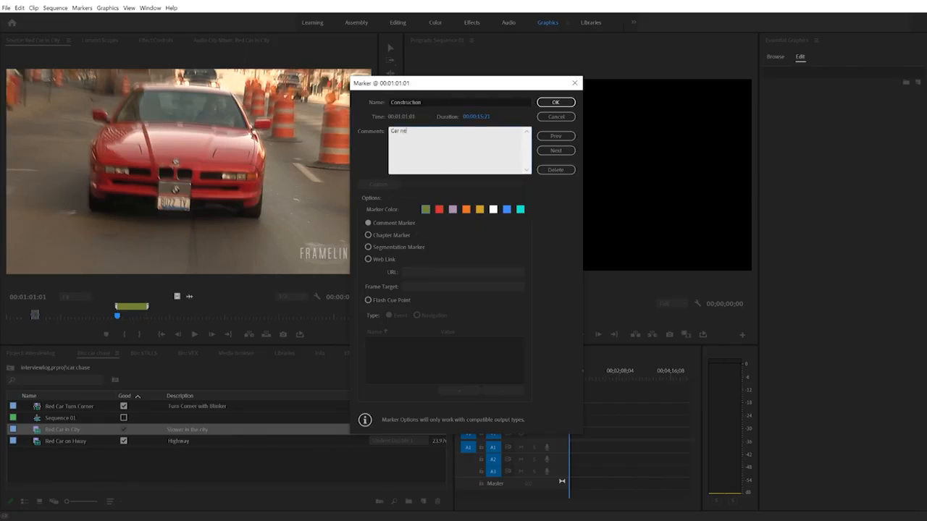
type("Car drives past construction work.")
left_click(453, 210)
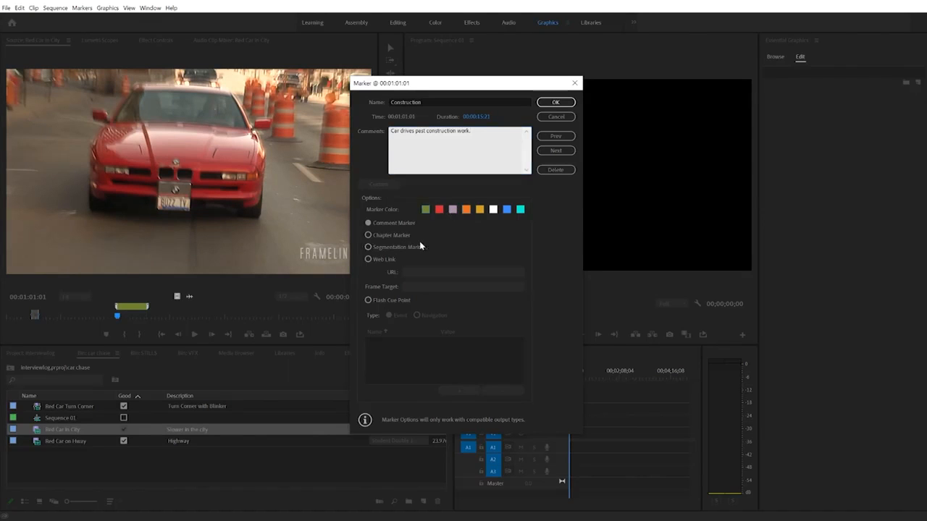
left_click(556, 102)
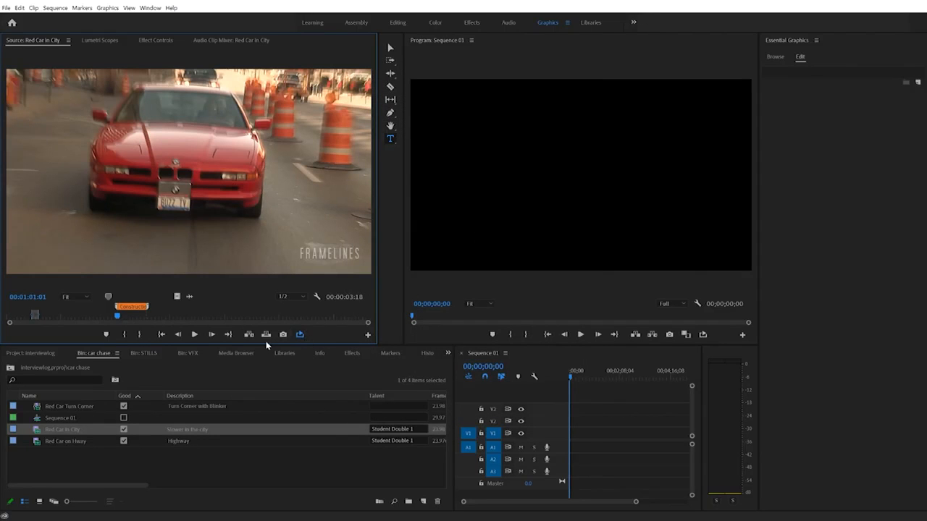
Add a second marker to the source clip at 00:02:25:05 and extend it to about 00:00:03:17 long
left_click_drag(119, 316, 272, 315)
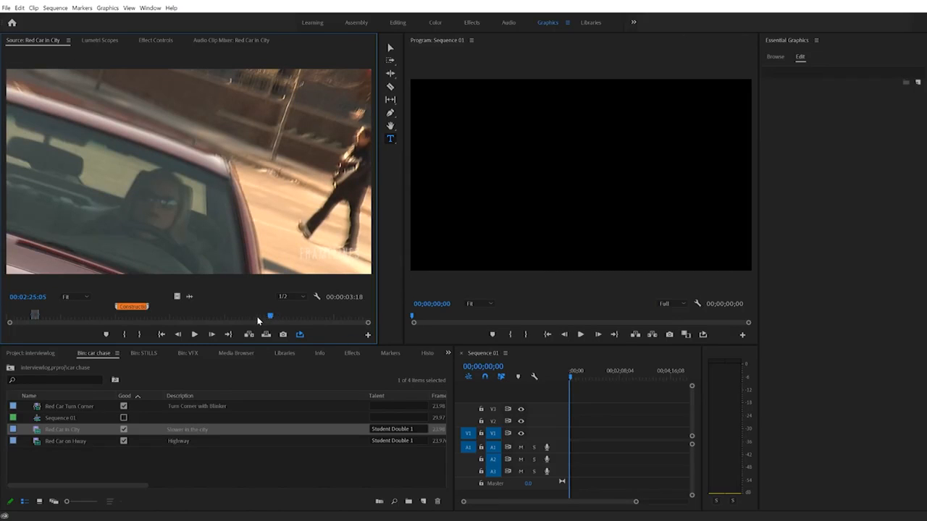
key("m")
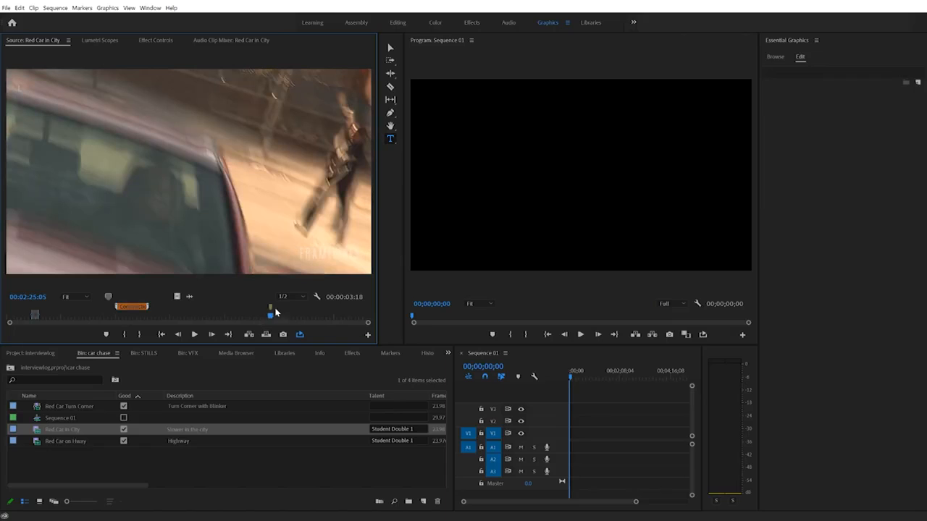
left_click_drag(271, 311, 300, 313)
left_click(301, 313)
left_click_drag(291, 308, 274, 309)
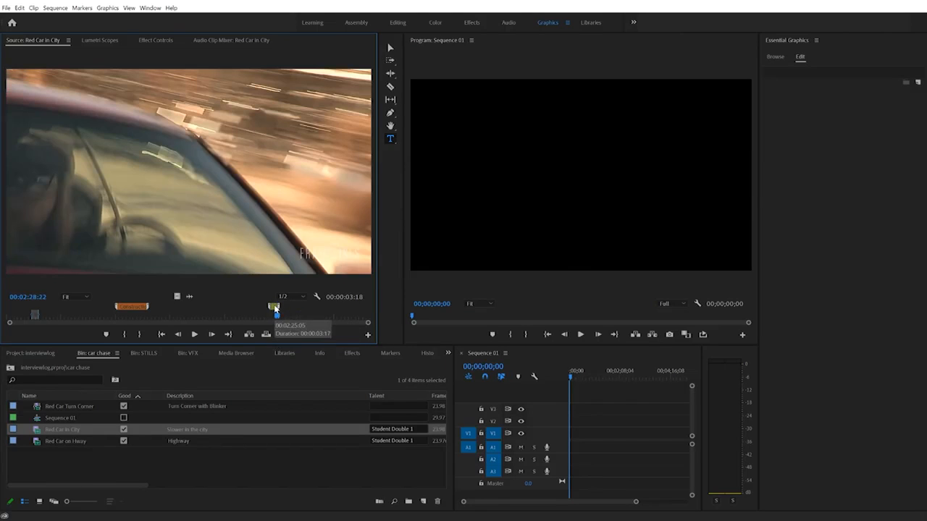
Name the source clip's second marker "Person in BG Crossing Road" and colour it yellow
double_click(274, 307)
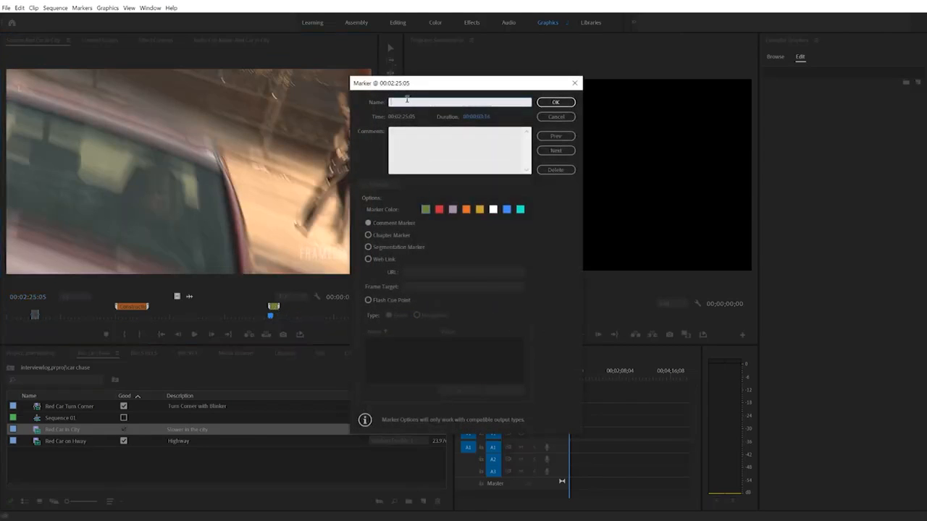
type("Person 1")
type(" Crossing Road")
left_click(480, 210)
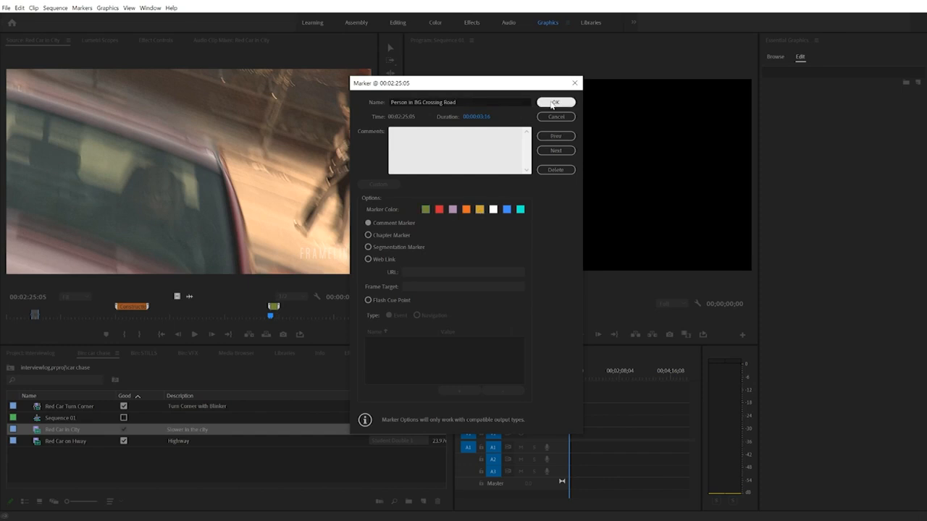
left_click(553, 103)
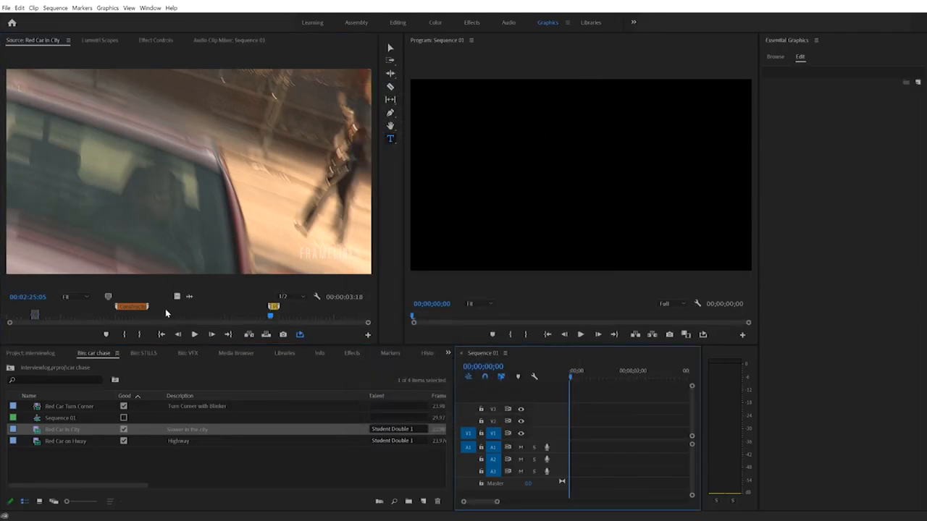
Move the source playhead ahead of the Construction marker and jump back and forth between the clip's two markers
left_click(188, 318)
left_click_drag(187, 317, 108, 317)
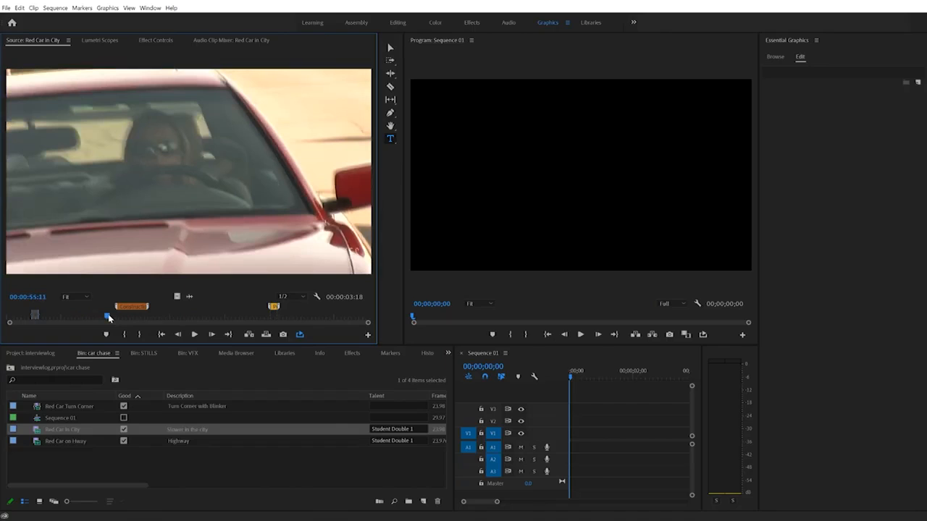
key("shift+m")
key("shift+m")
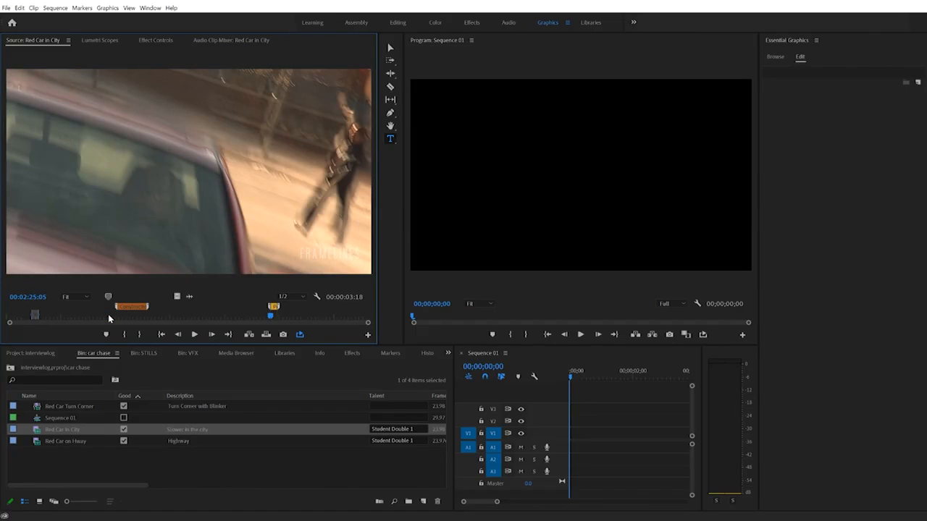
key("ctrl+shift+m")
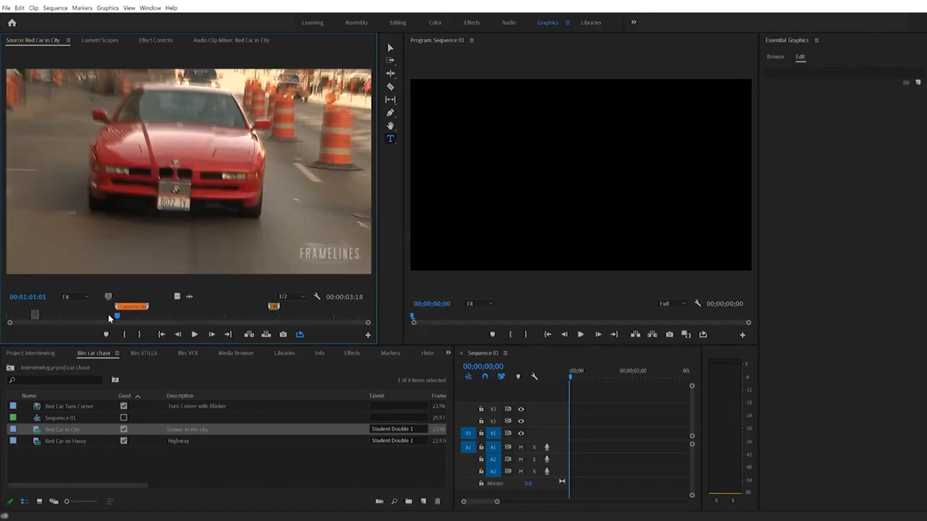
key("shift+m")
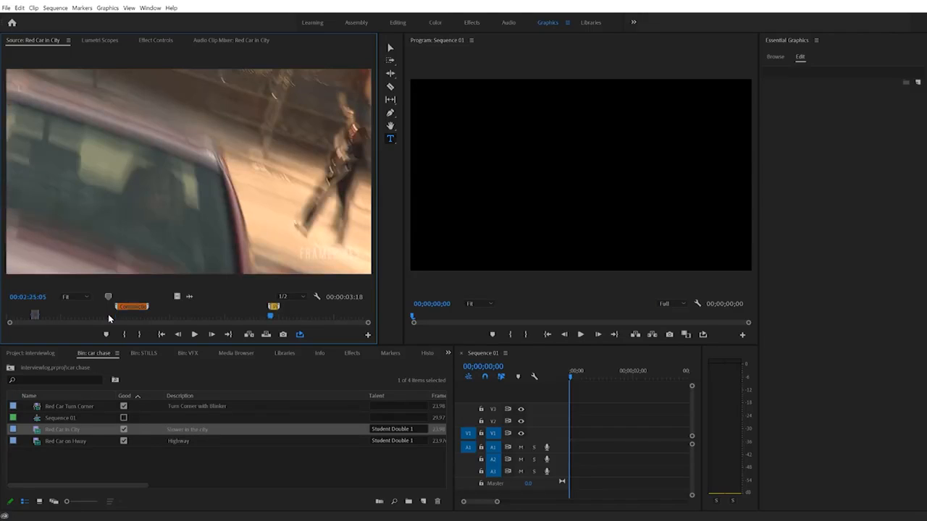
key("ctrl+shift+m")
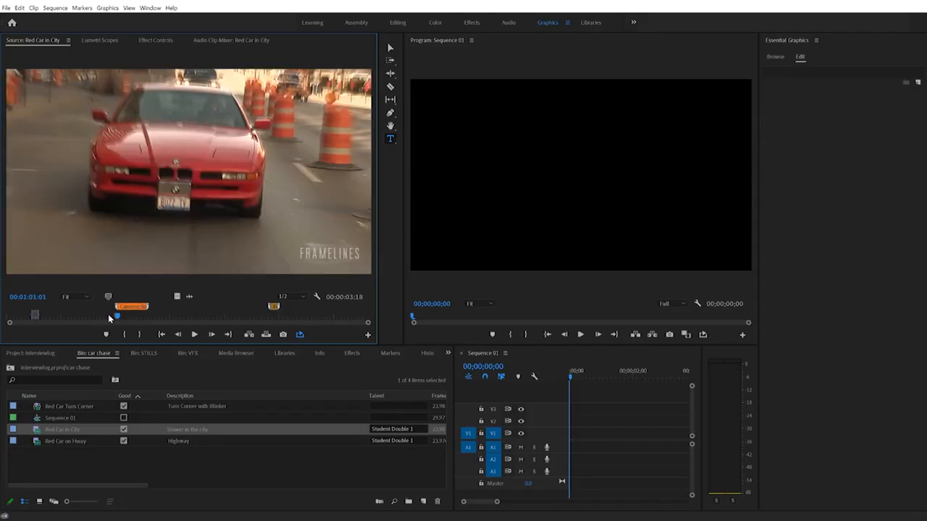
Place the Red Car on Hway clip at the start of Sequence 01, keeping the existing sequence settings
left_click(83, 468)
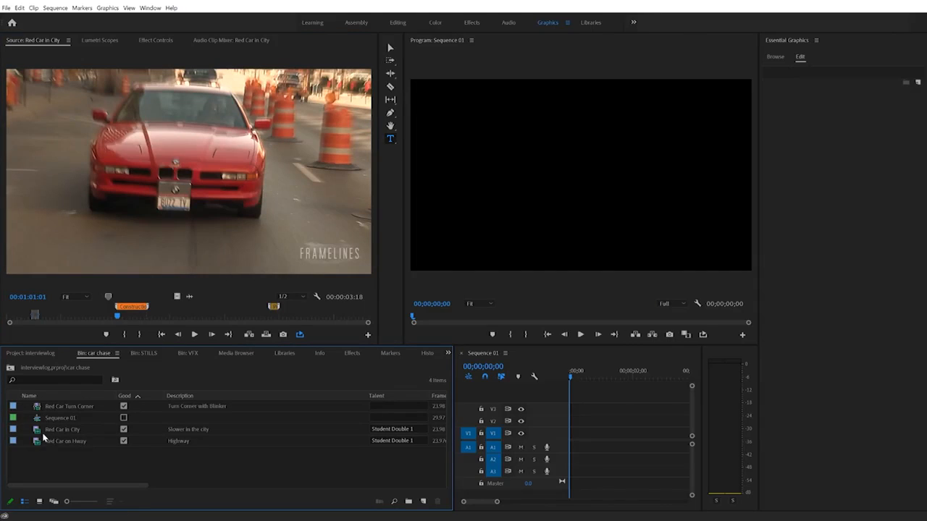
left_click(40, 444)
left_click_drag(39, 444, 572, 458)
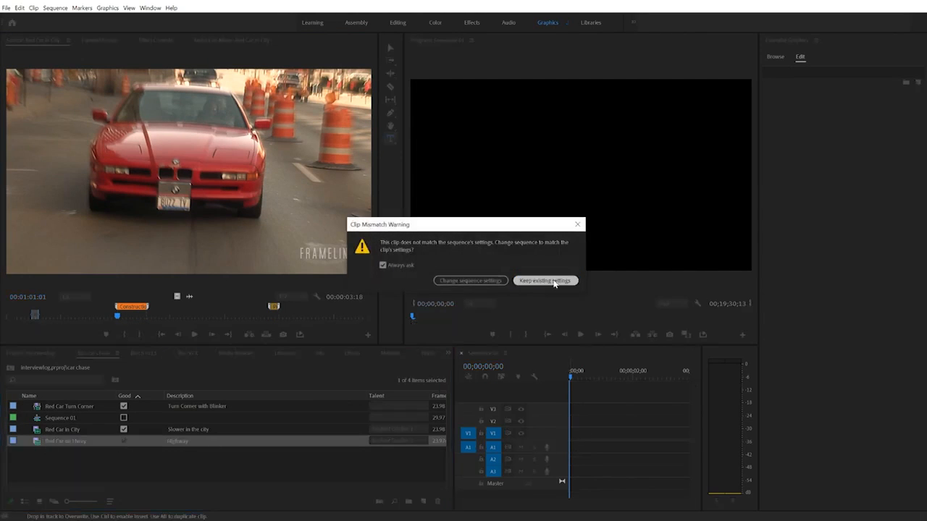
left_click(562, 280)
Add a sequence marker at 00;00;19;14 and stretch it to about 00;00;01;24 long
left_click_drag(572, 377, 595, 376)
key("b")
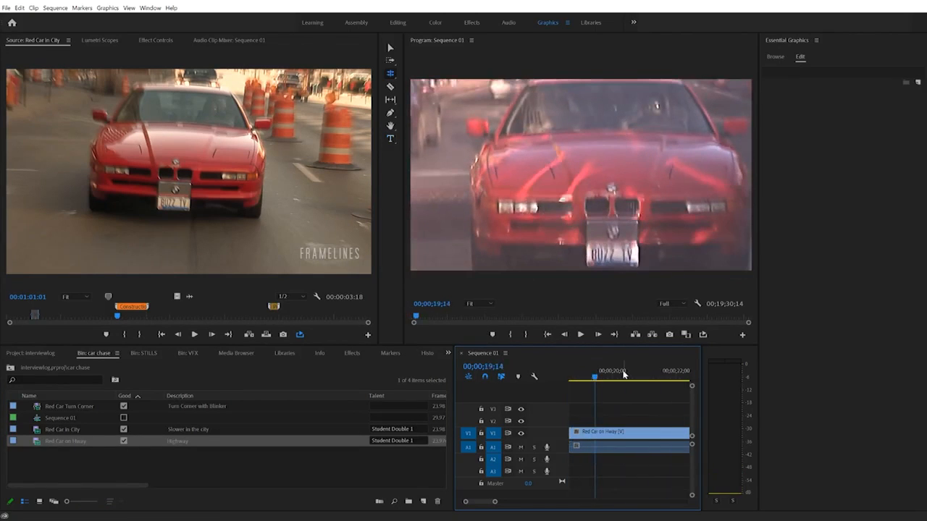
key("m")
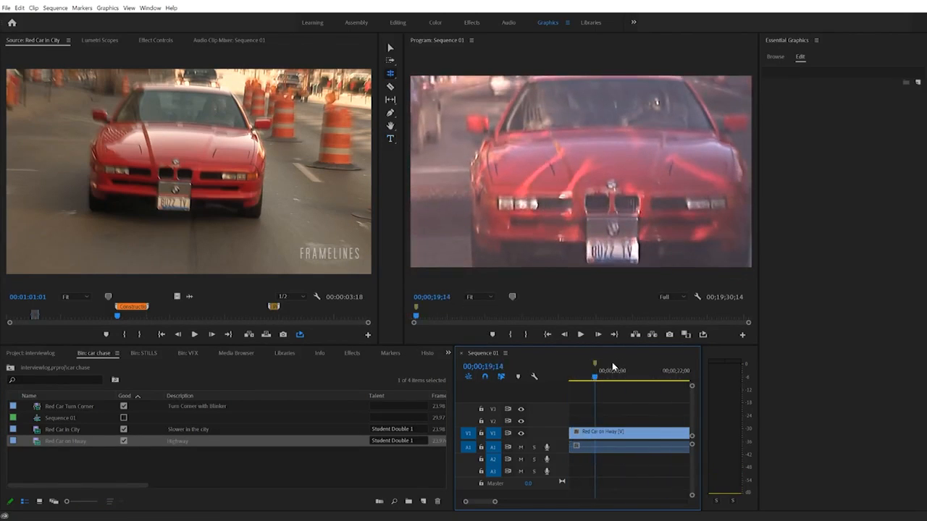
left_click_drag(595, 366, 653, 367)
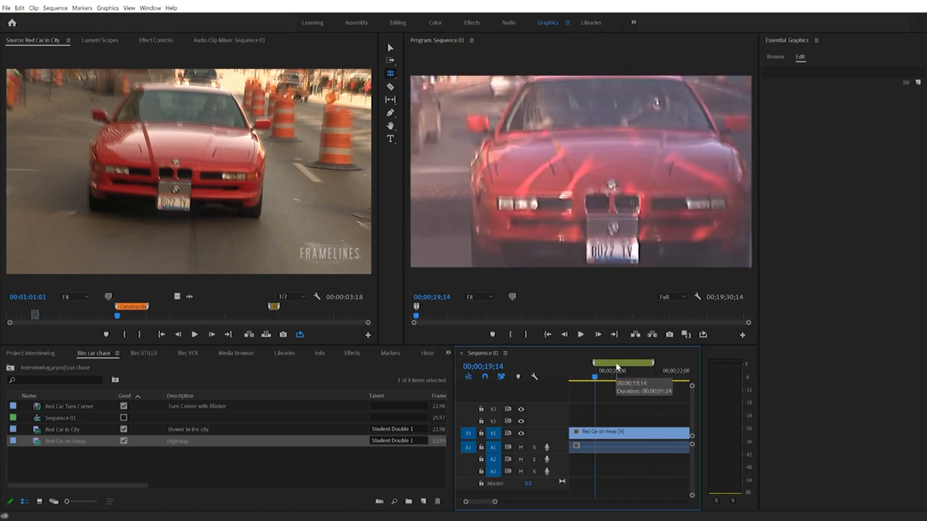
Name the sequence marker at 00;00;19;14 "CU Front of Car"
double_click(617, 366)
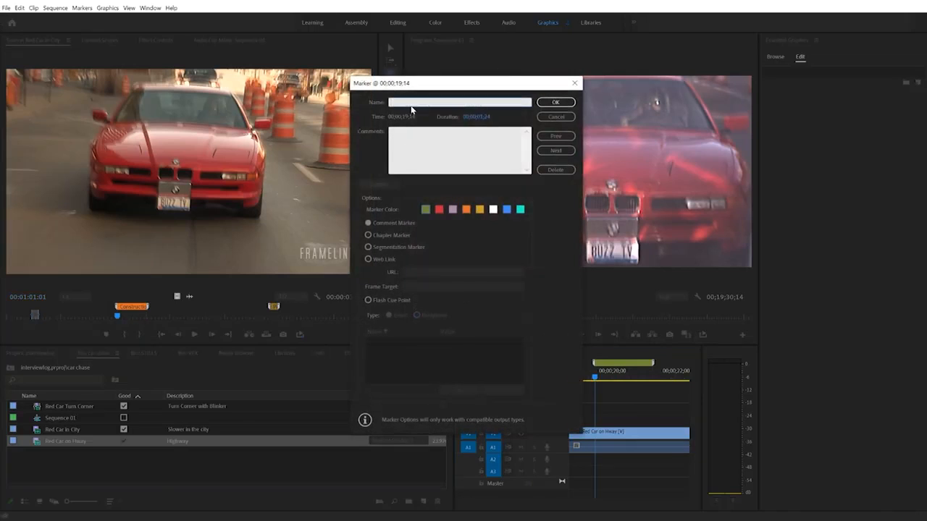
type("CU Front of Car")
key("Return")
Add another sequence marker at 00;00;48;06 and stretch it to about 3 seconds long
mouse_move(601, 374)
left_mouse_down()
mouse_move(725, 386)
mouse_move(609, 387)
mouse_move(624, 378)
left_mouse_up()
key("m")
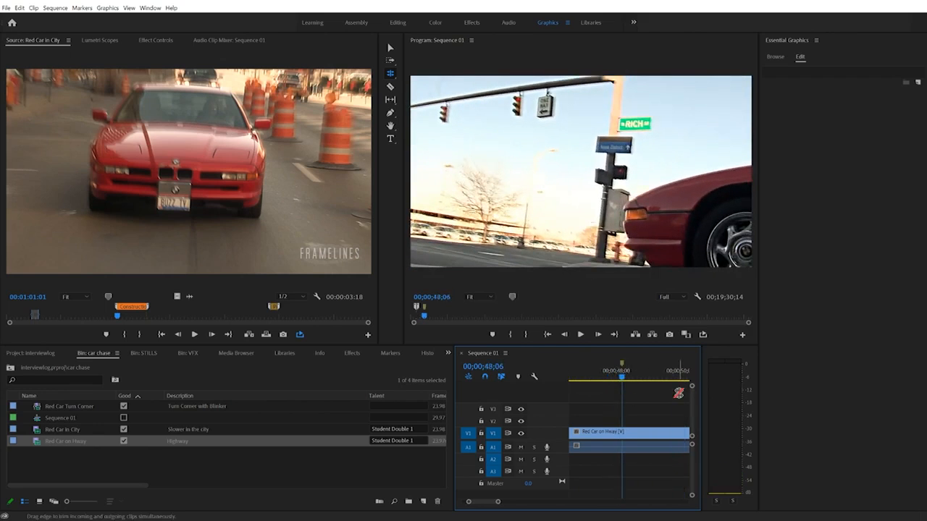
mouse_move(621, 364)
left_mouse_down()
mouse_move(693, 371)
mouse_move(619, 360)
left_mouse_up()
Name the sequence marker at 00;00;48;06 "Rich Street Side of Car Turn"
double_click(619, 360)
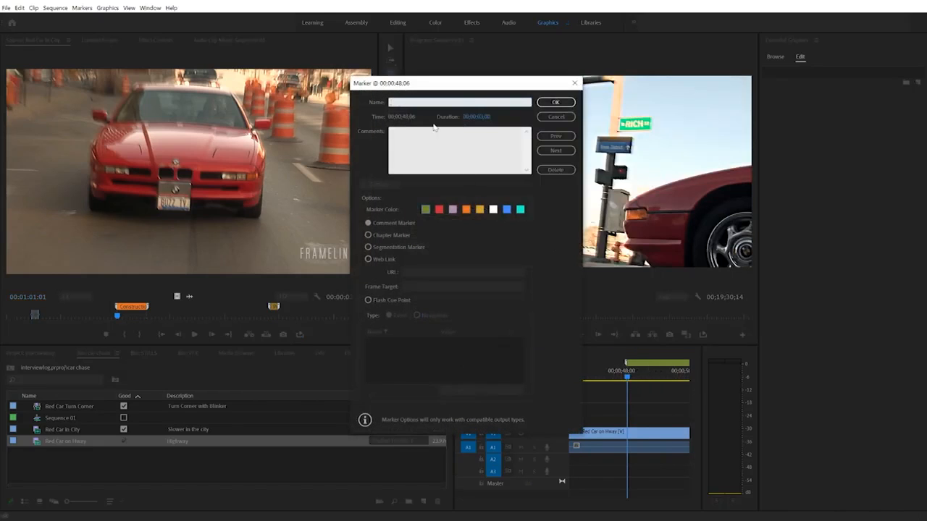
type("Rich Street Side of Car Turn")
left_click(559, 102)
View the timeline full-frame and jump back and forth between the two sequence markers
key("grave")
scroll(101, 504, "down", 2)
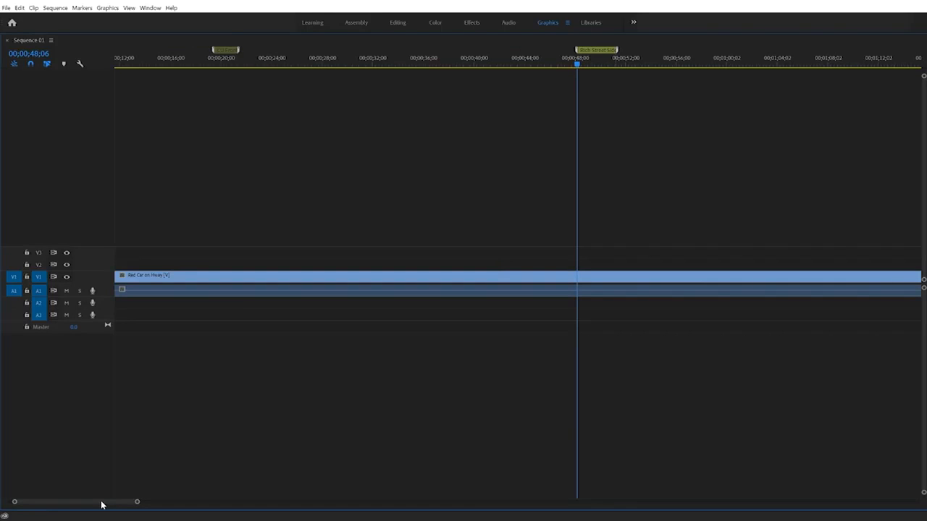
key("ctrl+shift+m")
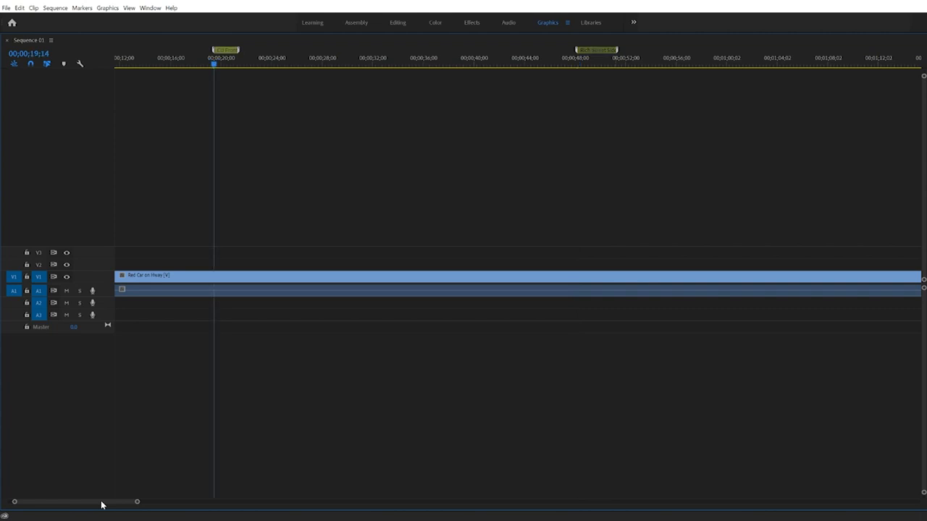
key("shift+m")
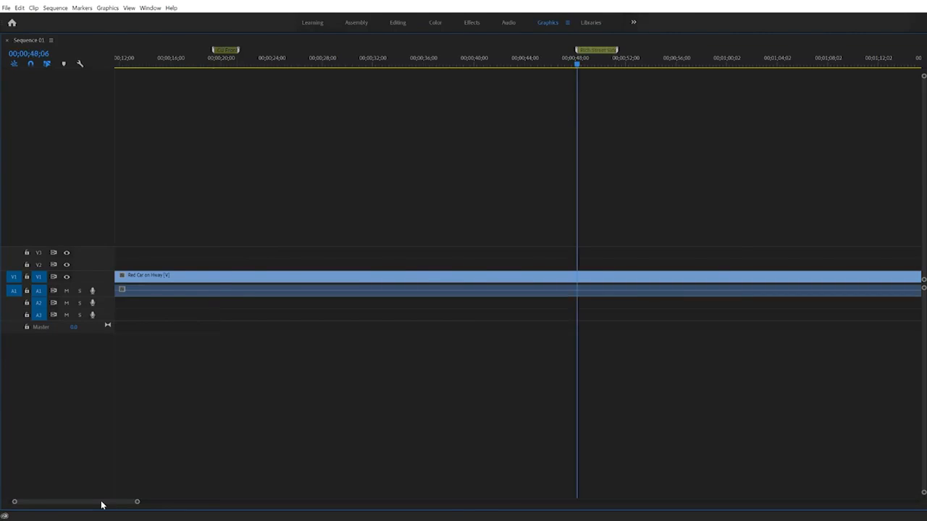
key("grave")
Move the sequence playhead to about 00;00;14;21, ahead of the first sequence marker
left_click(616, 376)
left_click_drag(616, 376, 539, 378)
mouse_move(634, 380)
left_mouse_down()
mouse_move(565, 376)
mouse_move(716, 377)
mouse_move(637, 380)
left_mouse_up()
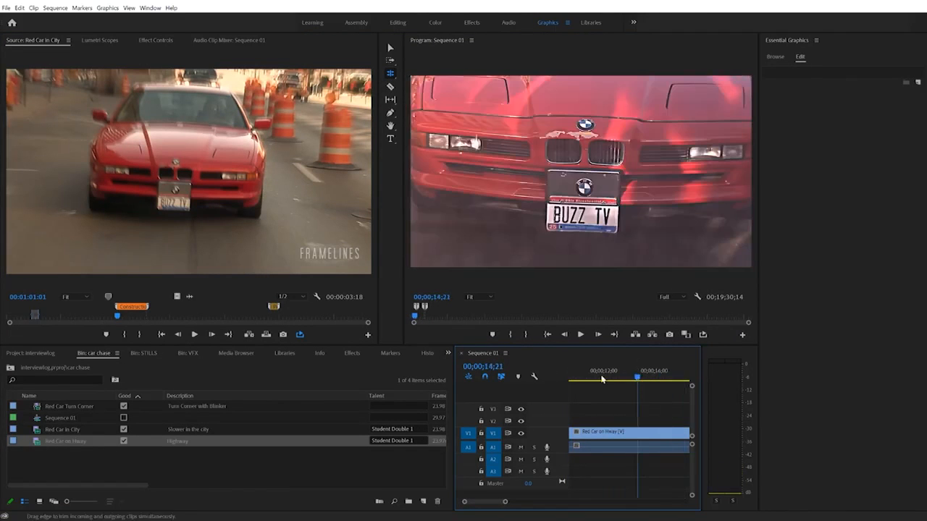
Show the list of sequence markers beside a widened timeline and jump to the CU Front of Car marker from it
left_click(392, 356)
left_click_drag(455, 362, 272, 354)
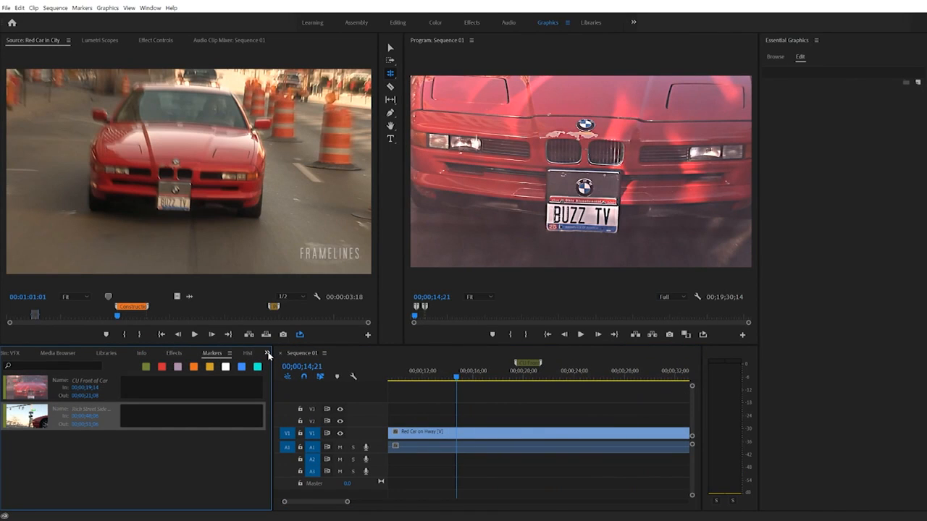
left_click(268, 354)
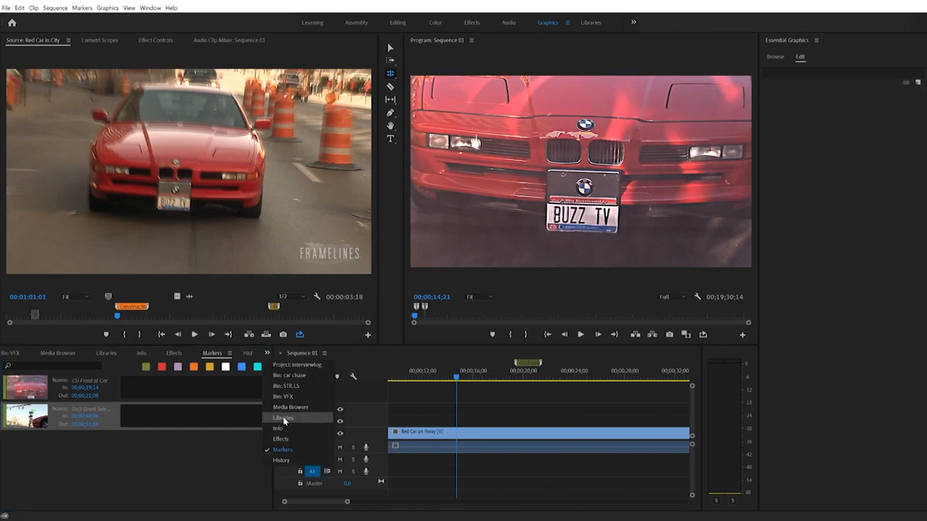
left_click(229, 464)
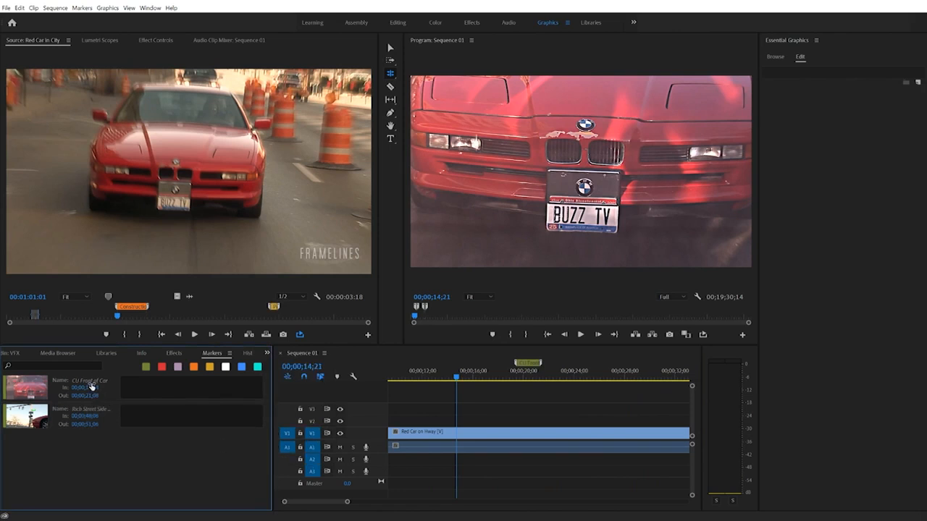
left_click(24, 392)
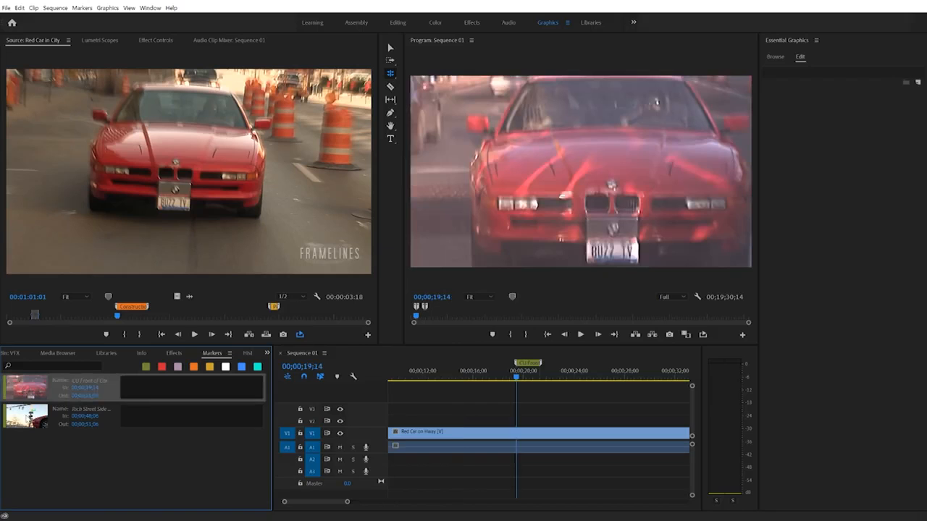
Jump back and forth between the CU Front of Car and Rich Street markers from the marker list, ending on Rich Street
left_click(29, 416)
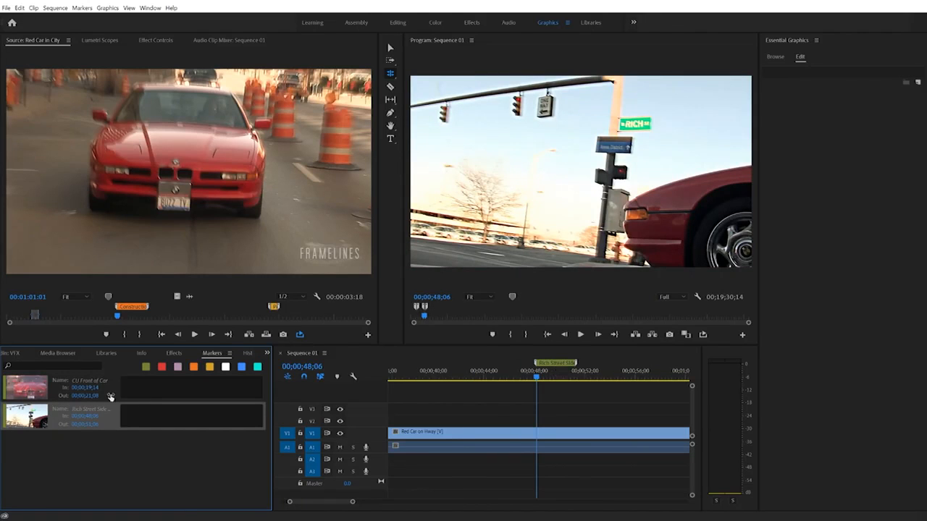
left_click(36, 392)
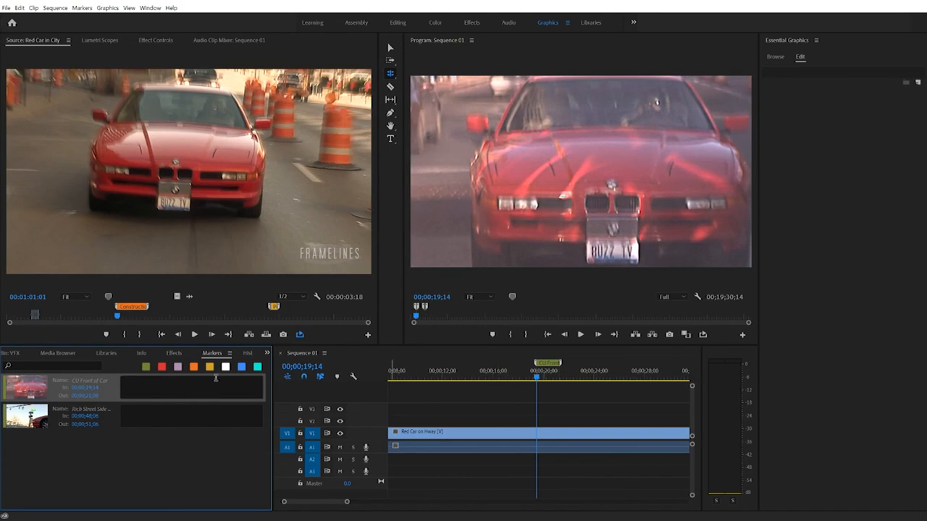
left_click(37, 419)
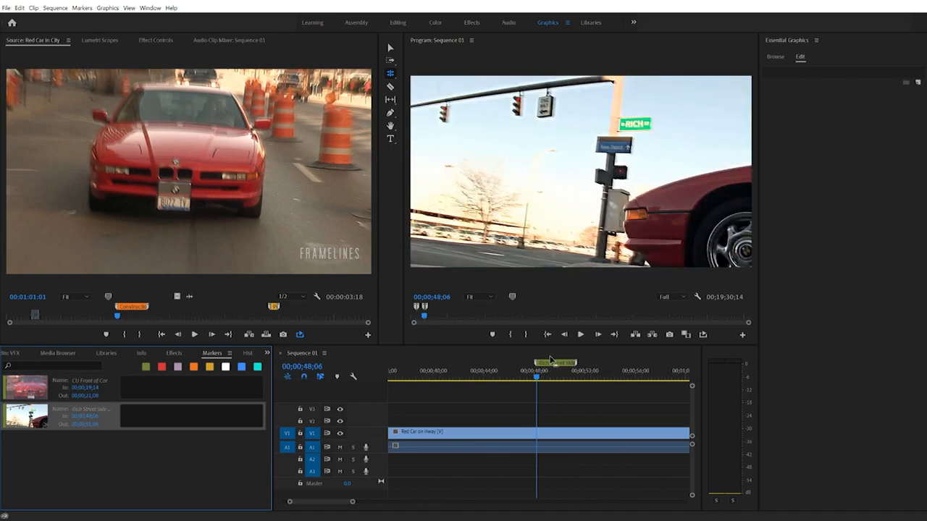
Change the colour of the Rich Street Side of Car Turn sequence marker to orange
double_click(552, 364)
left_click(466, 210)
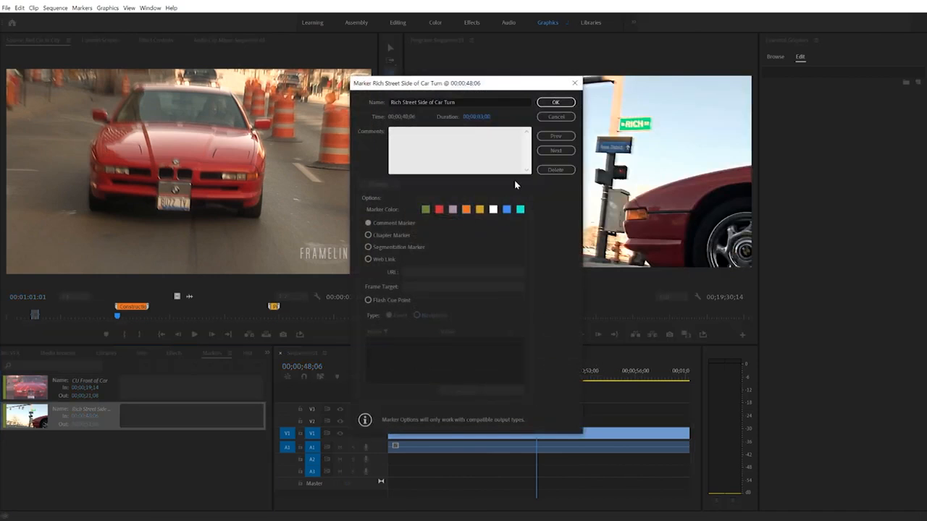
left_click(555, 102)
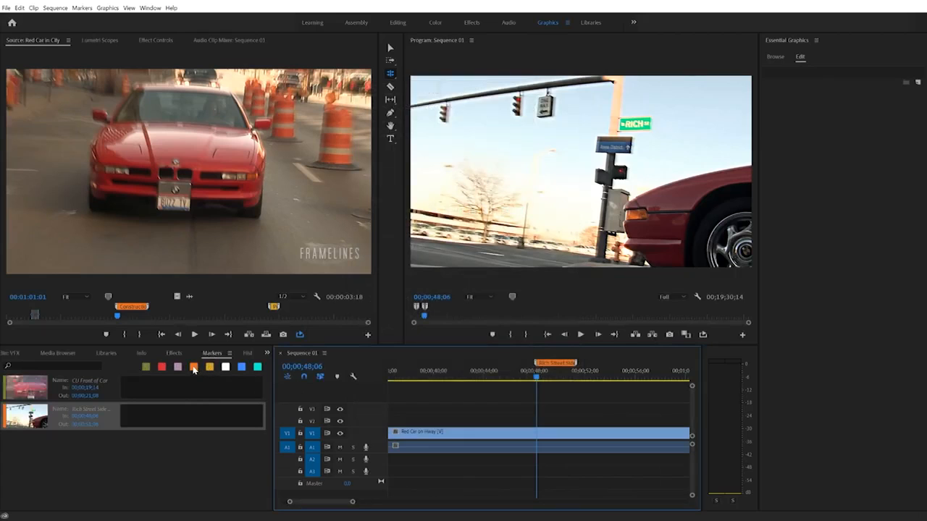
Filter the marker list to orange markers only, clear that filter, and do the same for green markers
left_click(193, 368)
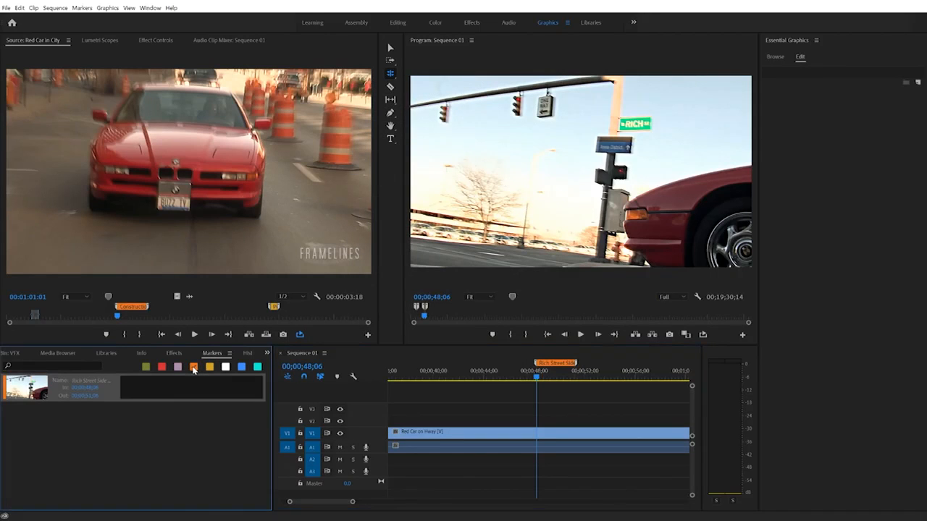
left_click(193, 368)
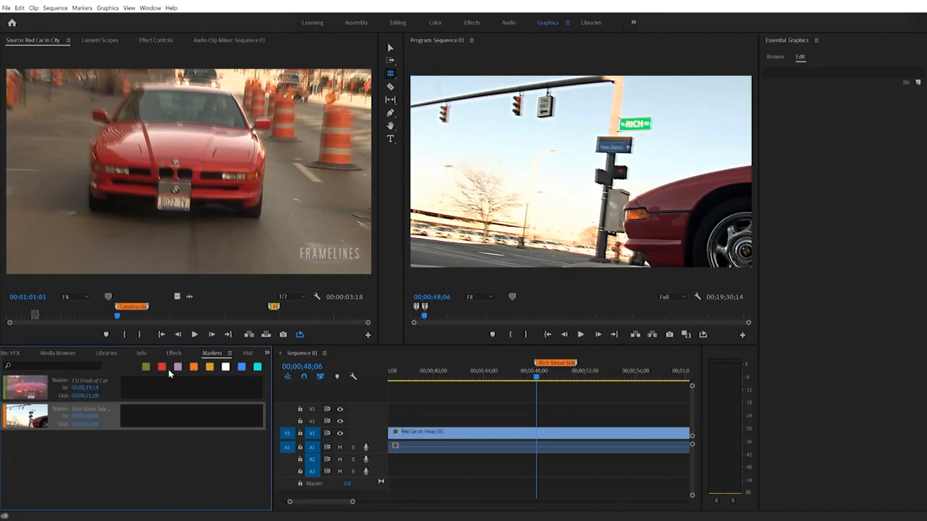
left_click(147, 368)
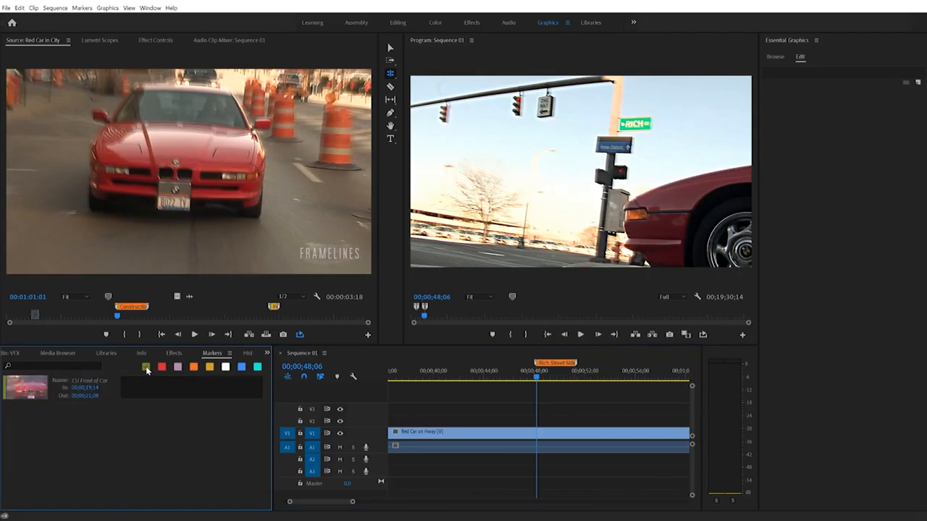
left_click(146, 368)
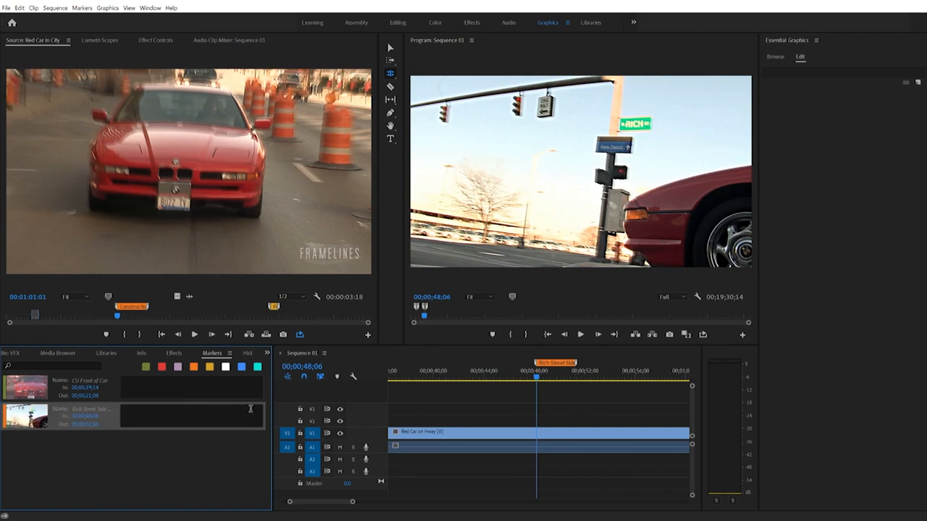
Move the sequence playhead back to 00;00;46;19, just ahead of the Rich Street marker, and save the project
left_click_drag(537, 373, 516, 375)
key("ctrl+s")
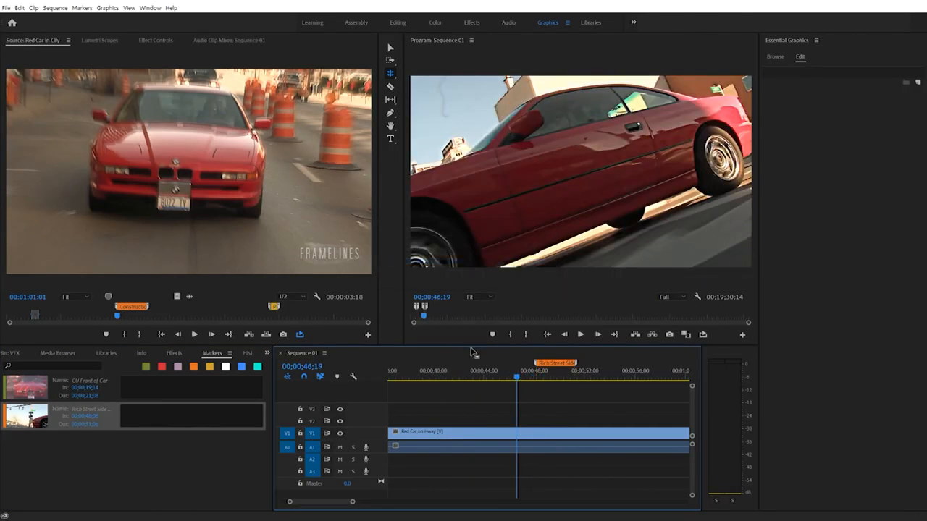
Export the sequence's markers as a Web Page (*.html) file named Sequence 01 in the 05interview folder
left_click(9, 8)
mouse_move(83, 284)
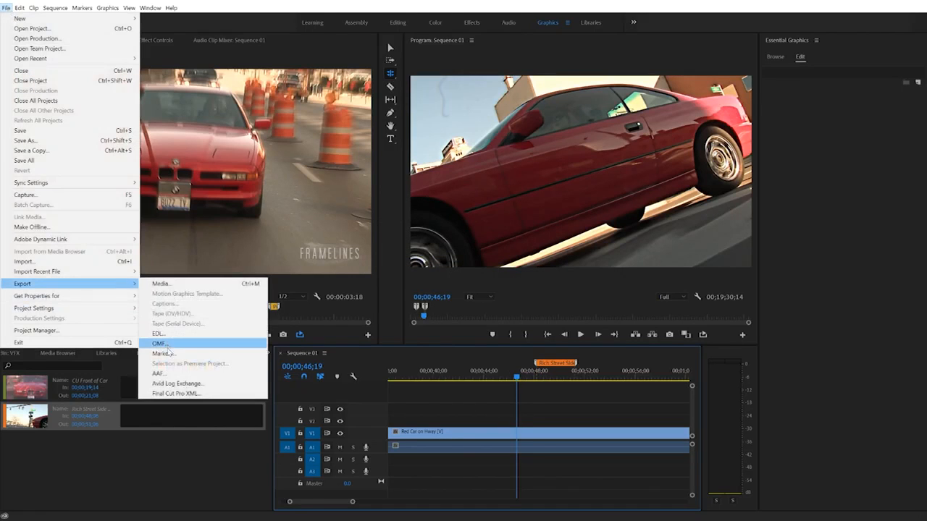
left_click(163, 354)
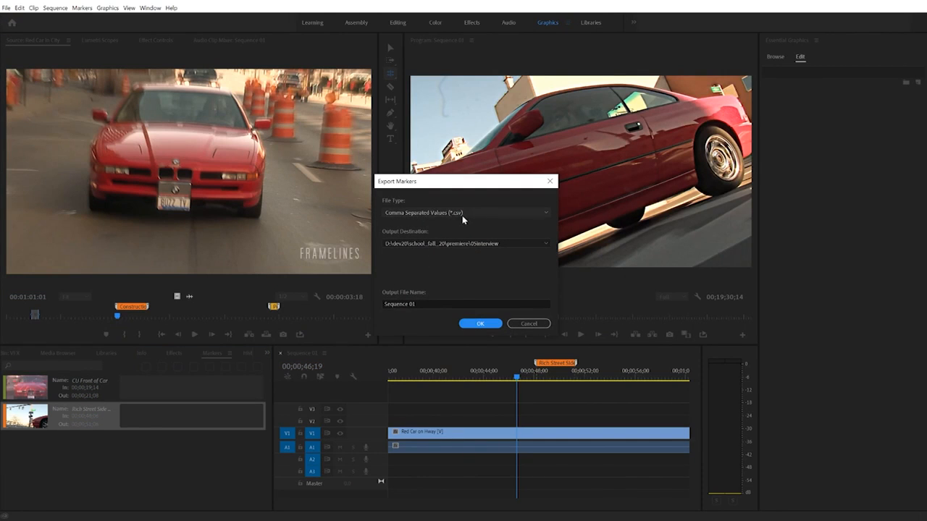
left_click(460, 215)
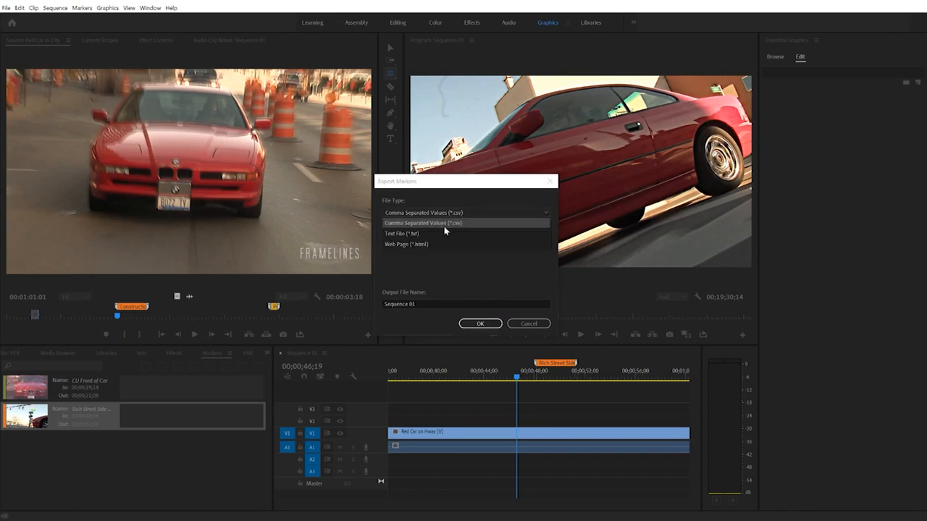
left_click(433, 239)
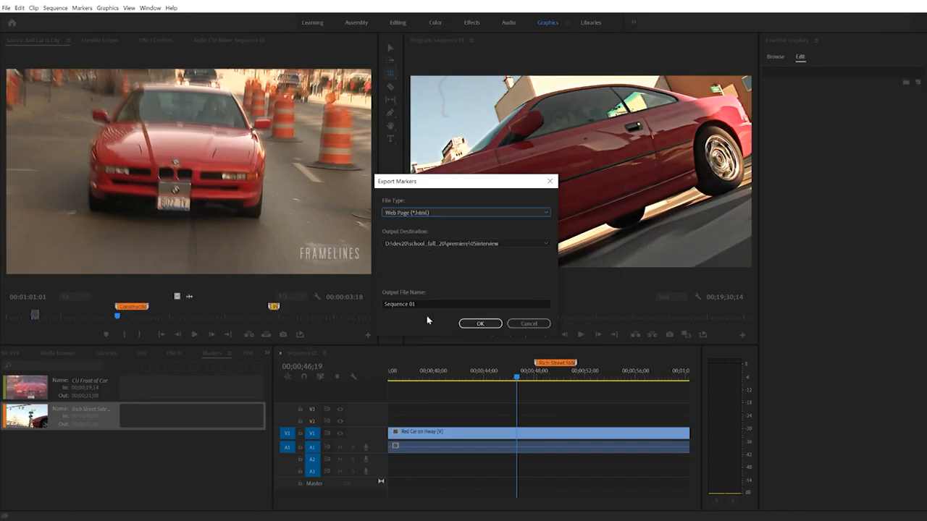
left_click(475, 323)
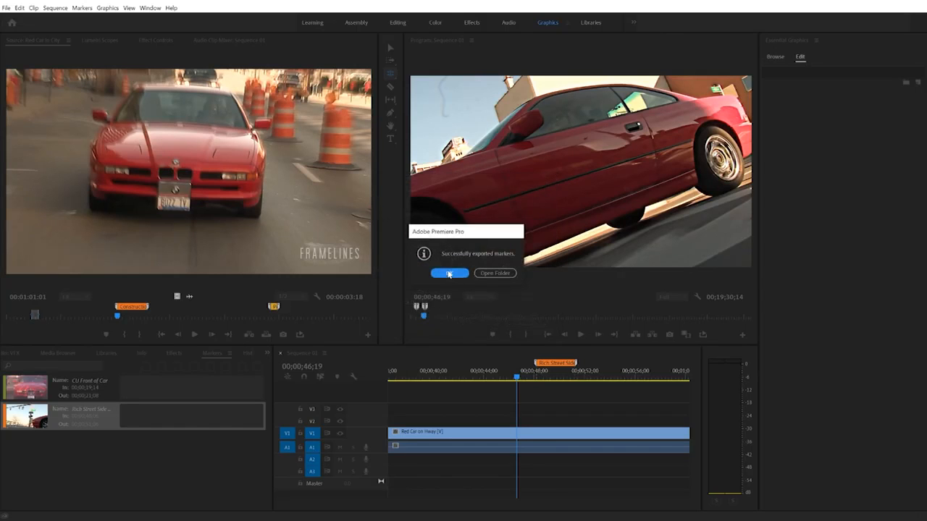
Show the folder of the exported markers and open the Sequence 01.html file
left_click(487, 273)
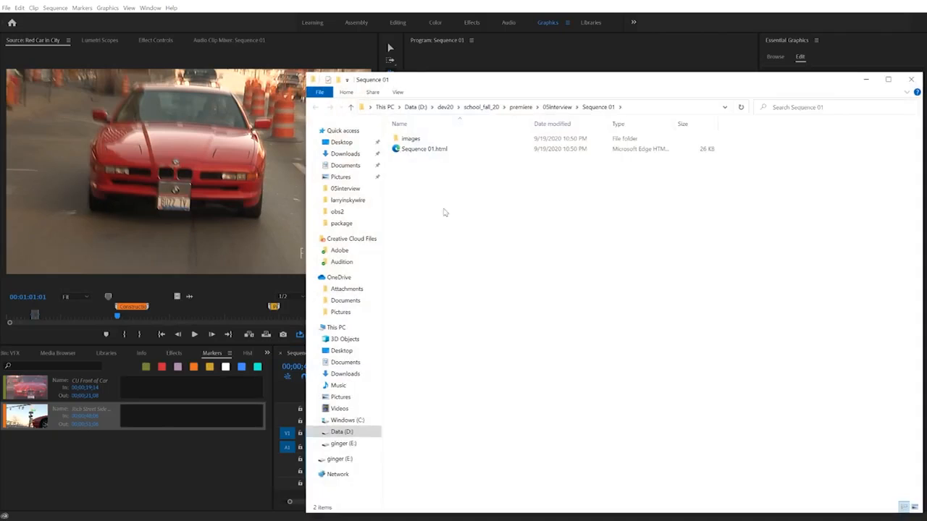
double_click(420, 150)
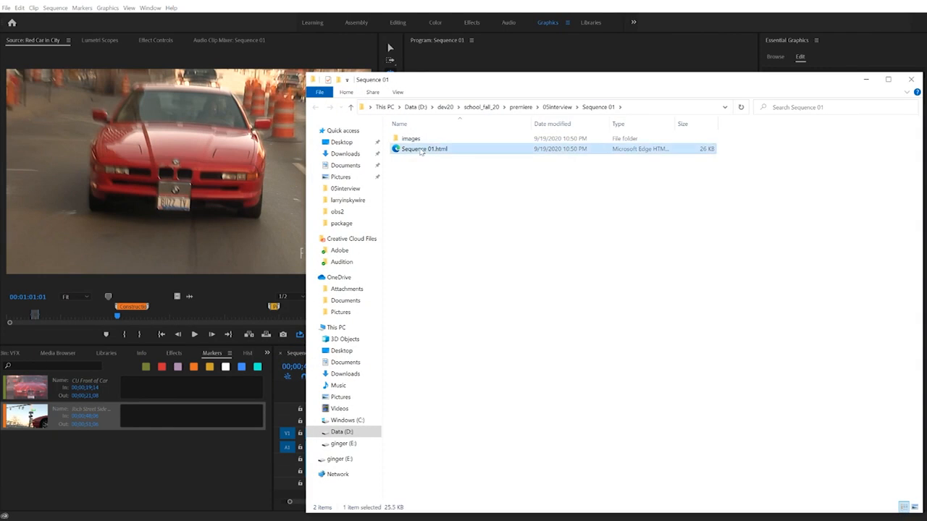